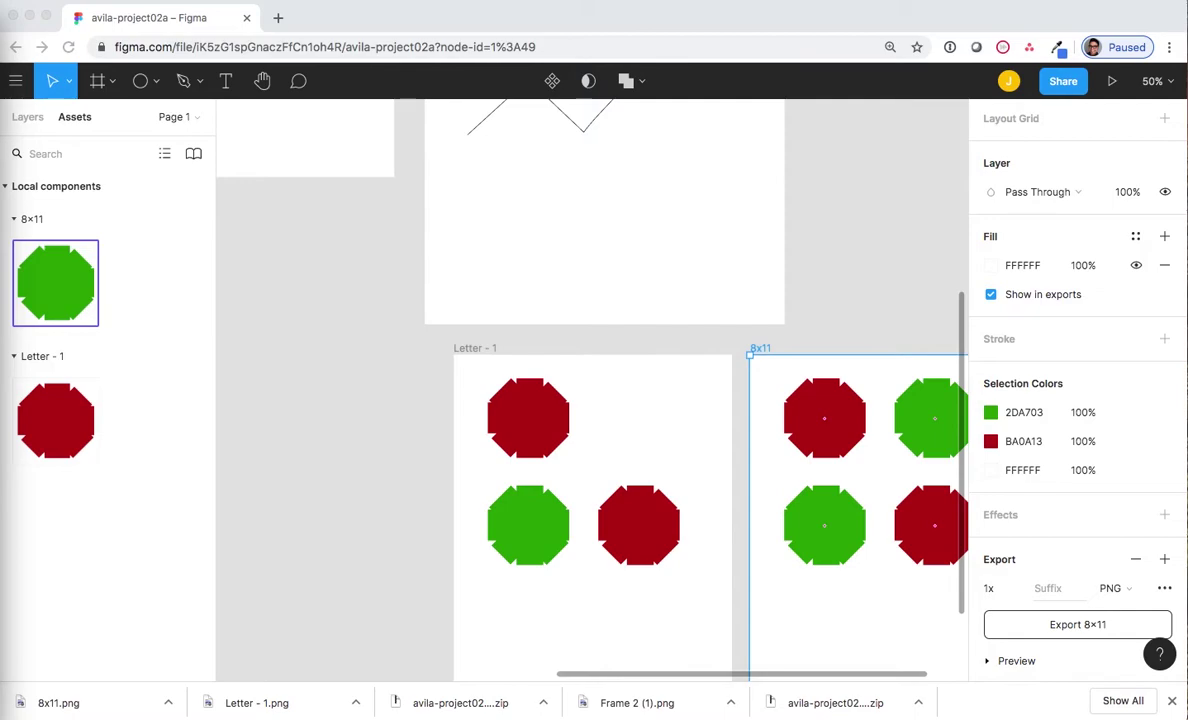
Step: Scroll to an empty stretch of canvas below the Letter and 8×11 frames
scroll(350, 463, down, 5)
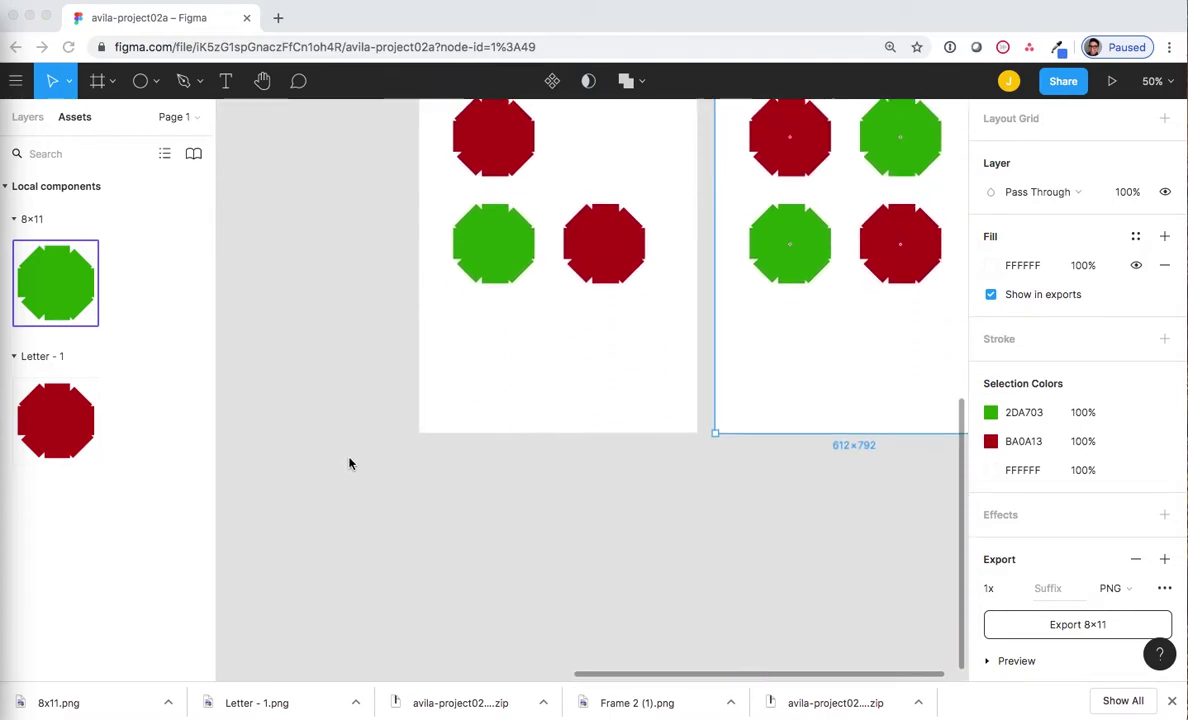
scroll(350, 463, left, 5)
scroll(350, 463, down, 5)
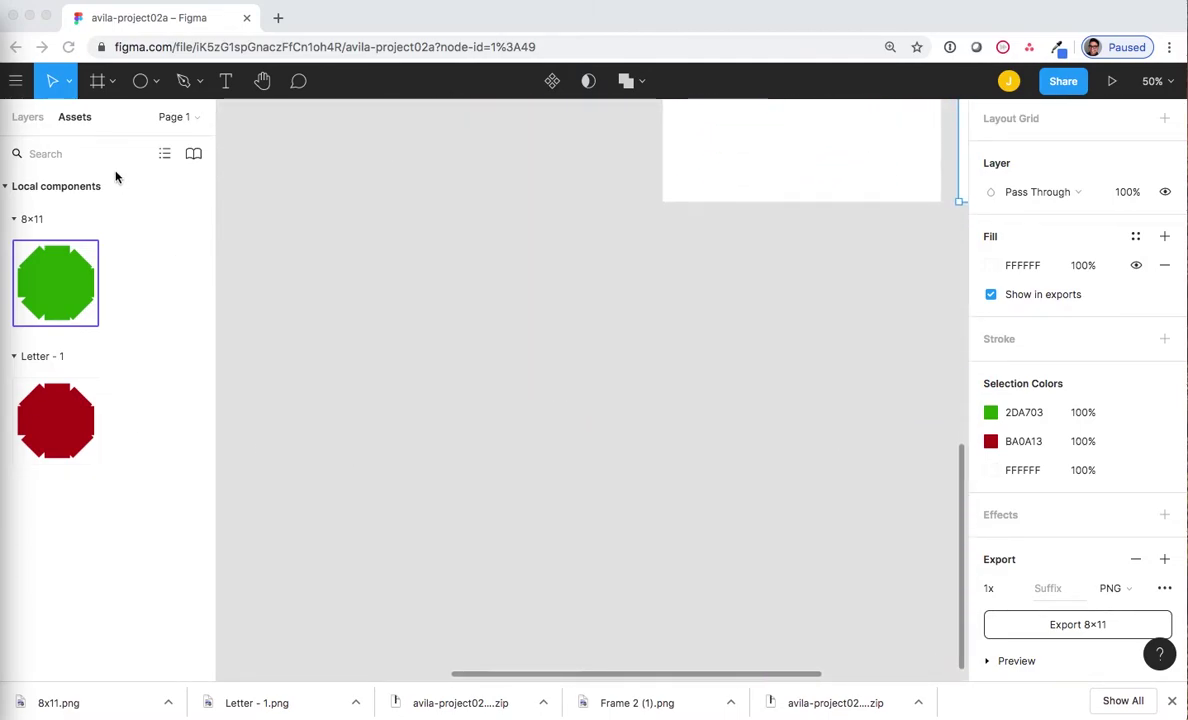
Step: Add a 1012×506 Twitter Post frame from the Social Media frame presets
click(97, 82)
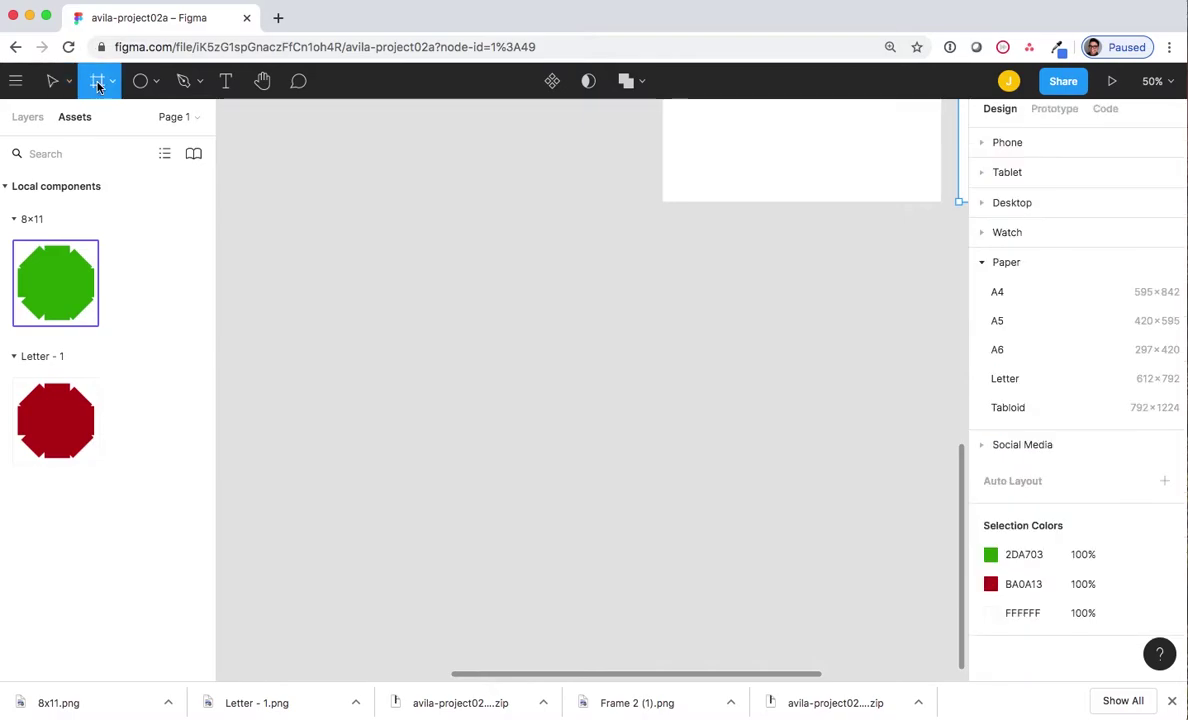
click(980, 446)
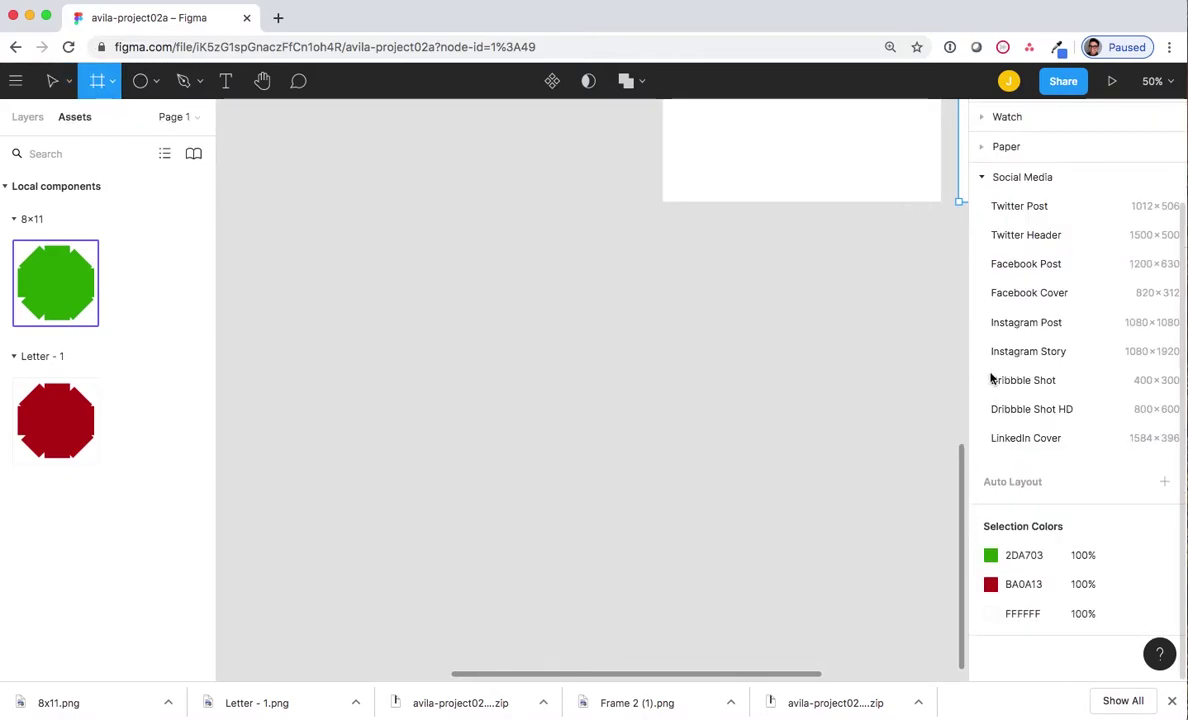
click(1006, 208)
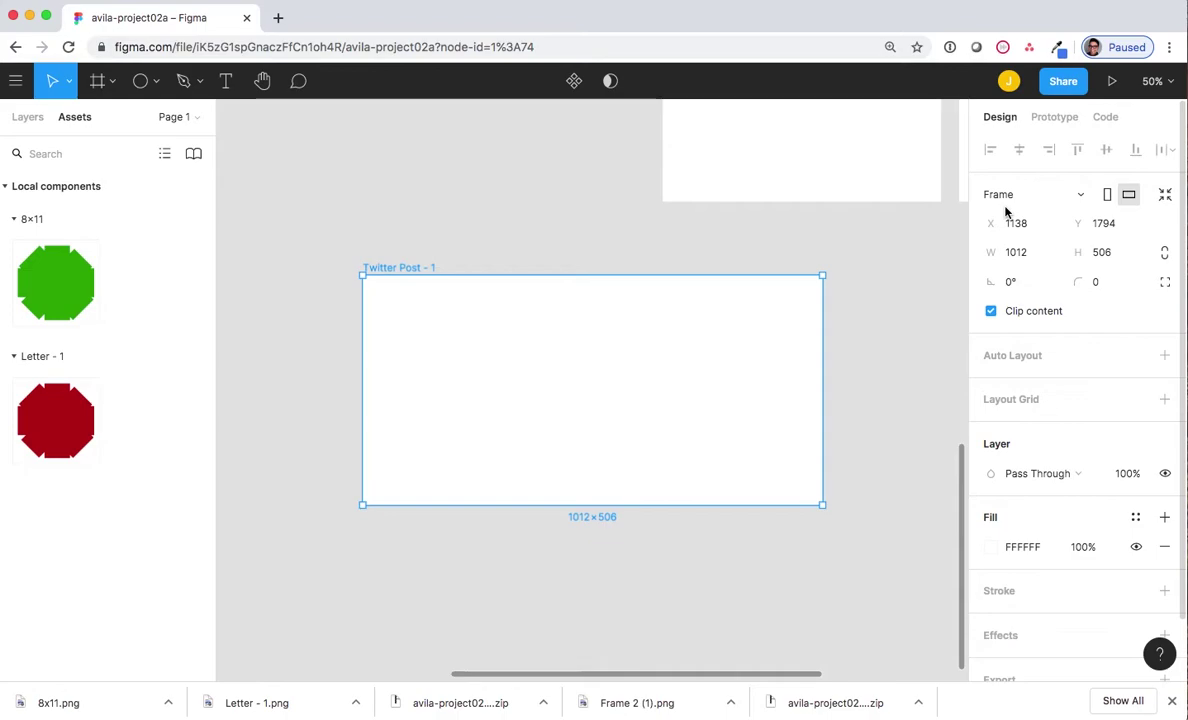
Step: Draw a 326×326 square near the left side of the Twitter Post frame
click(153, 83)
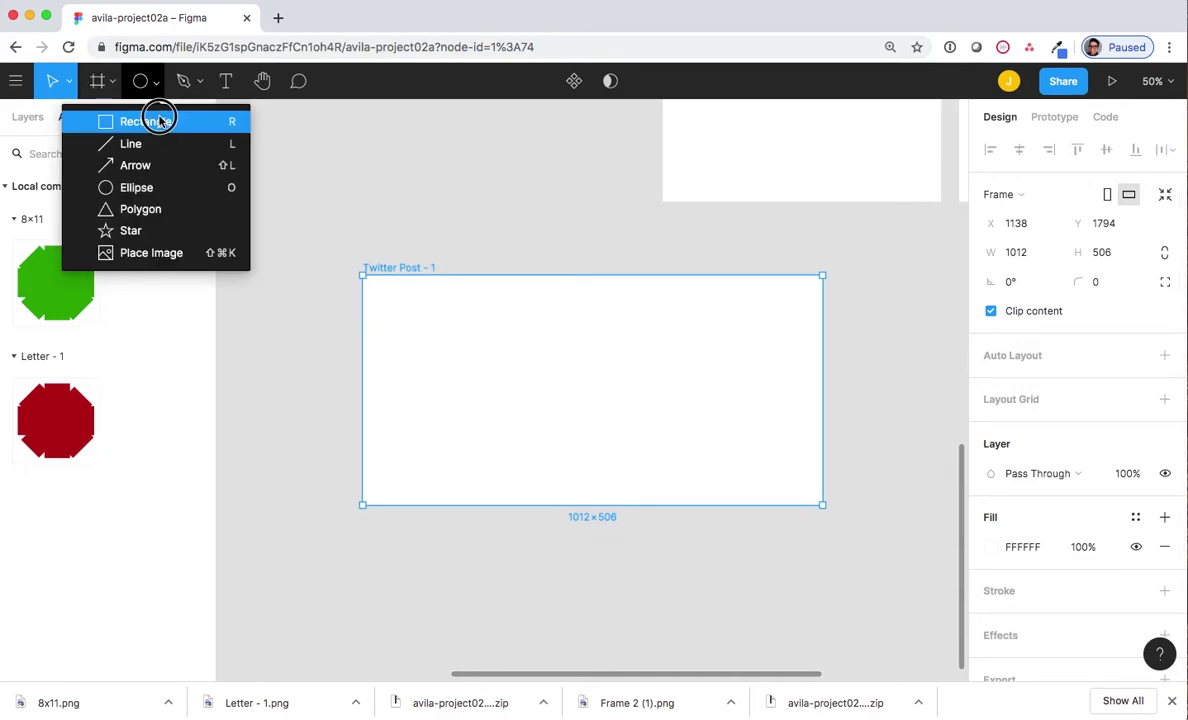
click(160, 121)
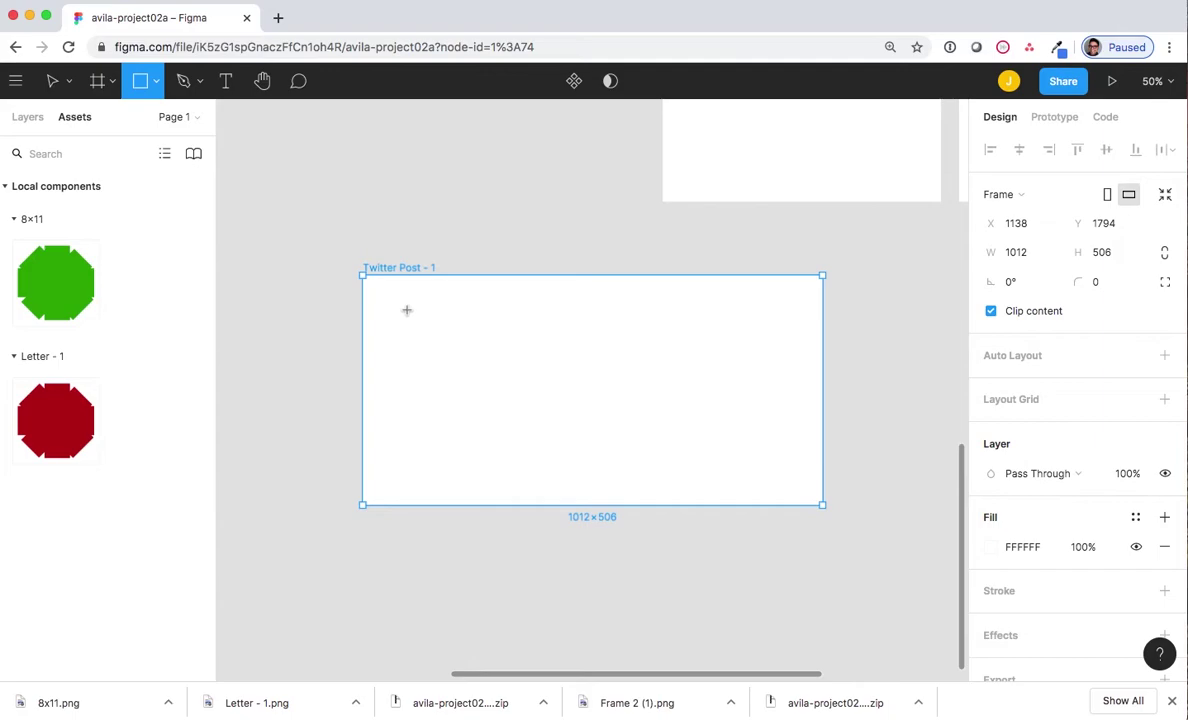
drag(407, 310, 555, 424)
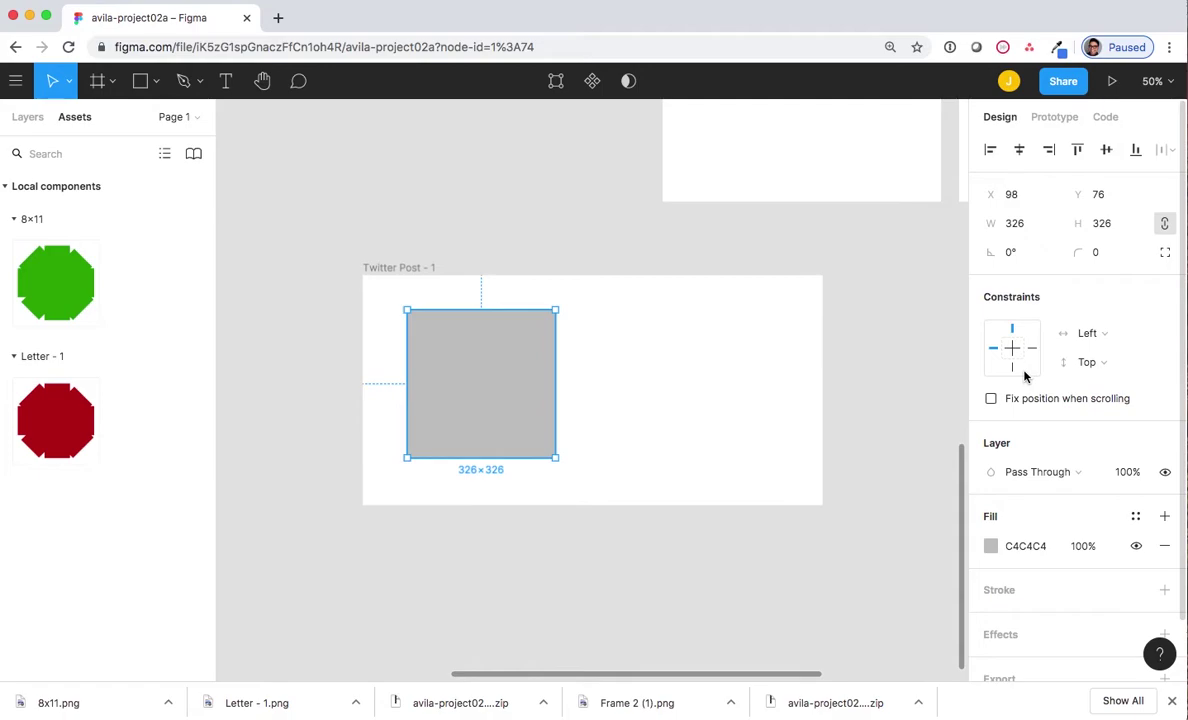
Step: Change the square's fill colour to hex F37317 orange
click(1031, 549)
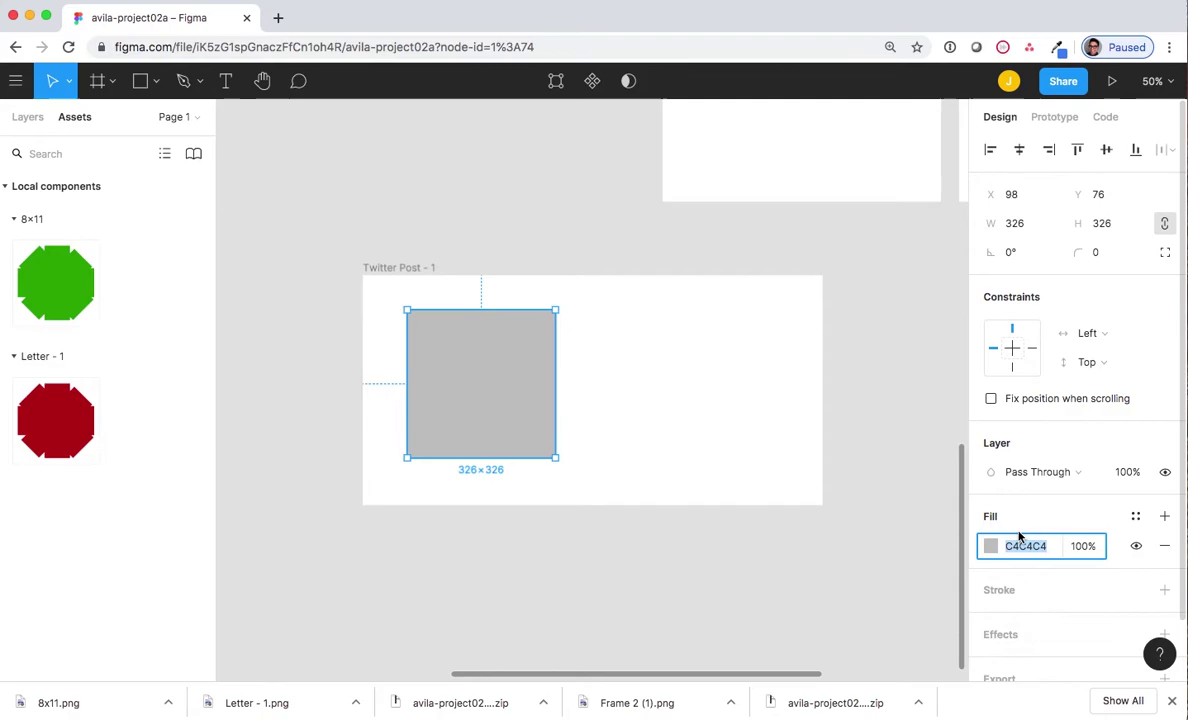
text(f)
text(27)
key(BackSpace)
key(BackSpace)
text(37)
text(3)
text(17)
key(Return)
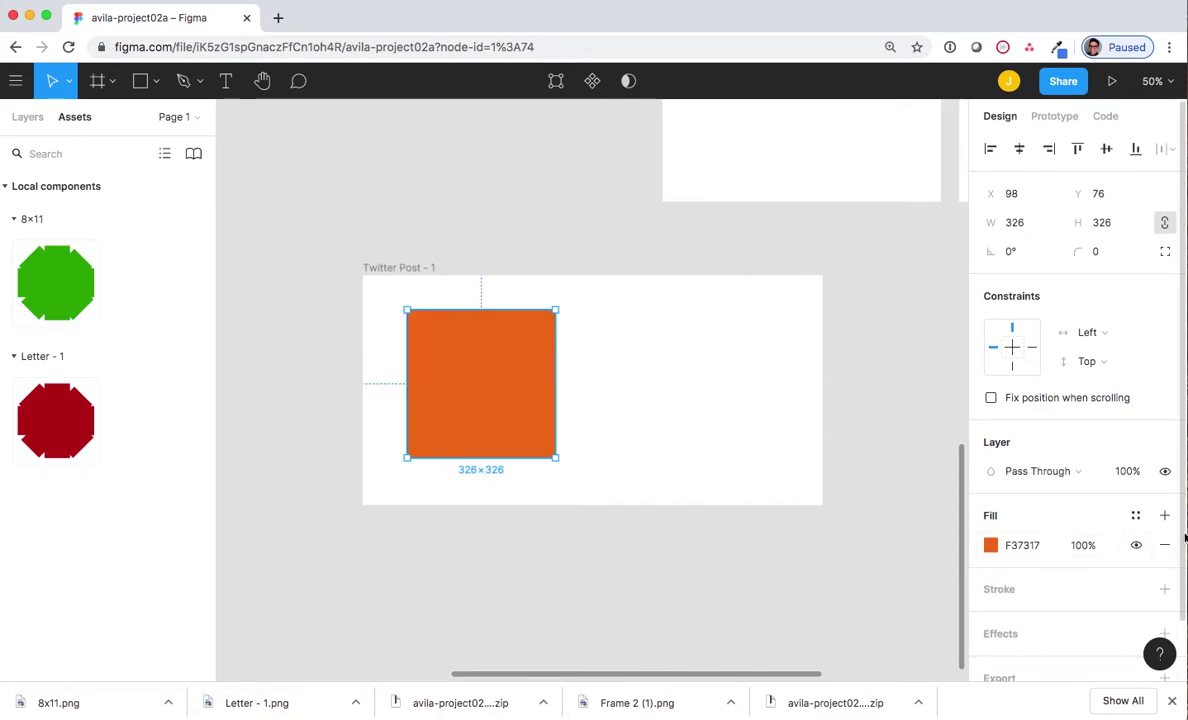
Step: Save the square's F37317 orange fill as a new colour style named 'gotcha'
click(1136, 516)
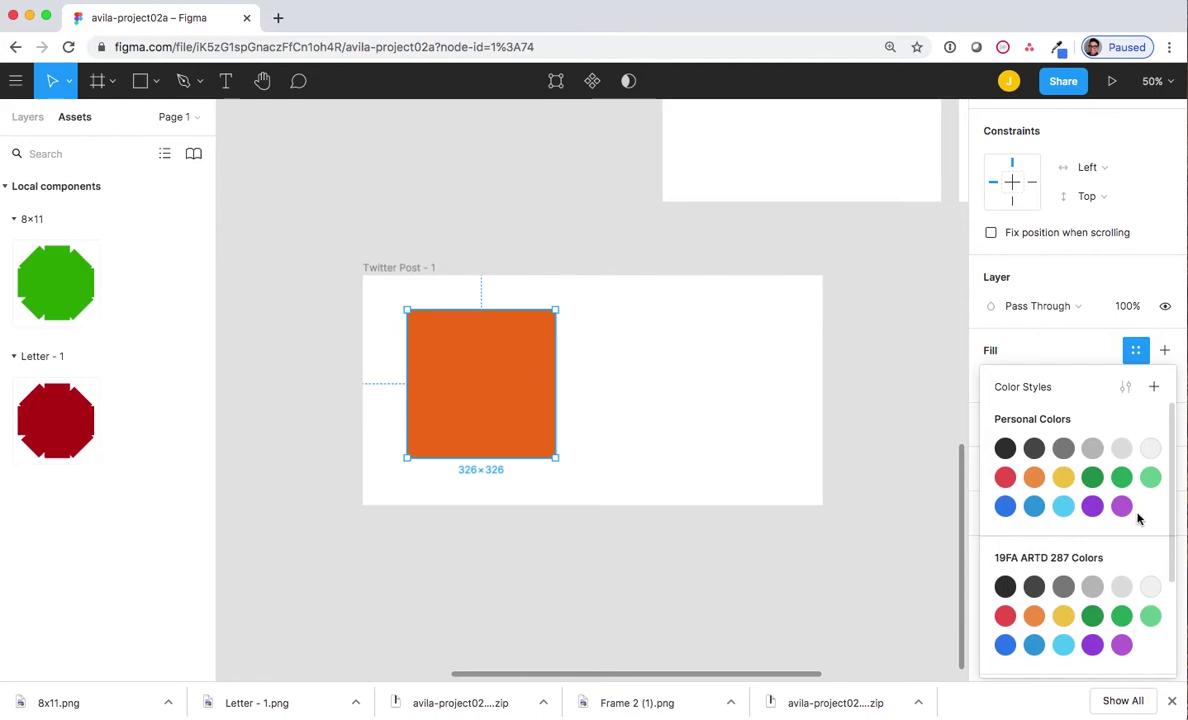
click(1153, 388)
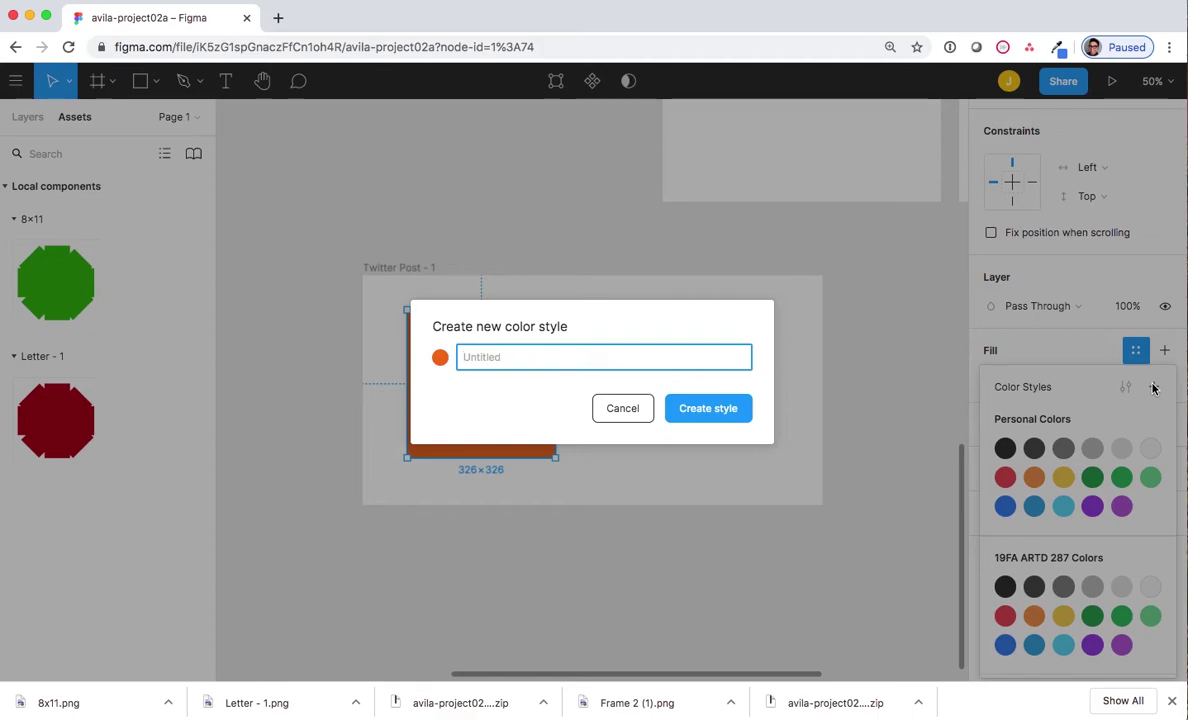
text(g)
text(otch)
text(a)
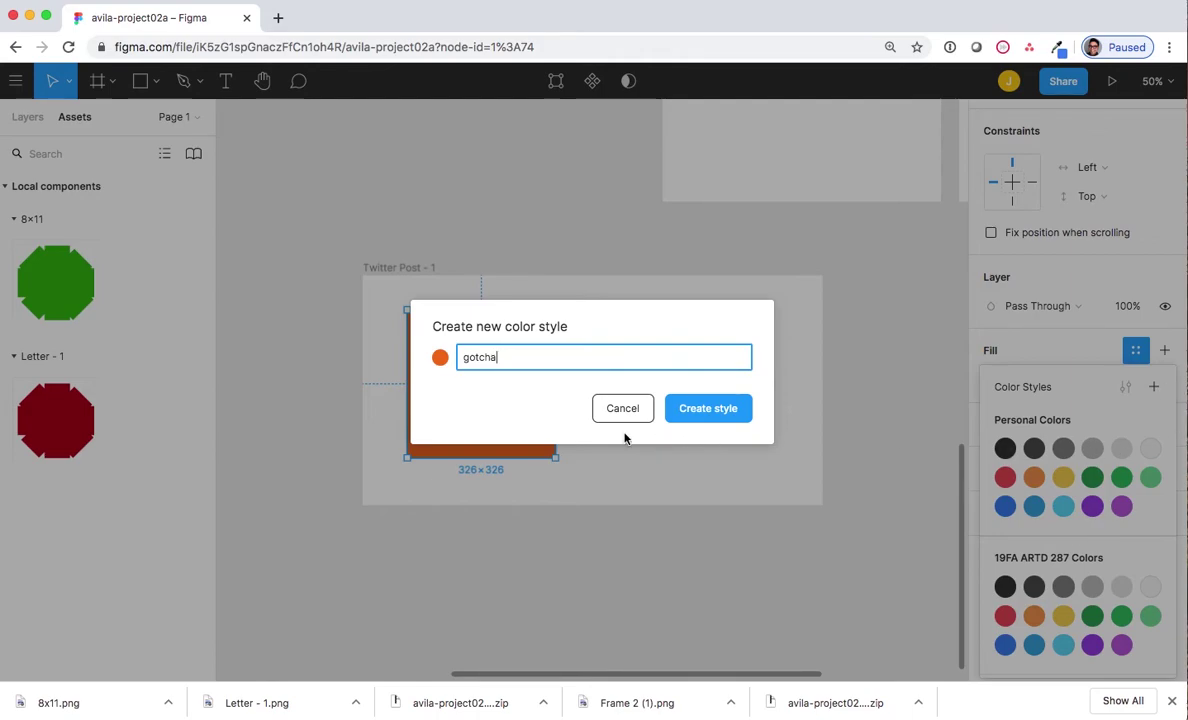
click(687, 418)
key(ctrl+z)
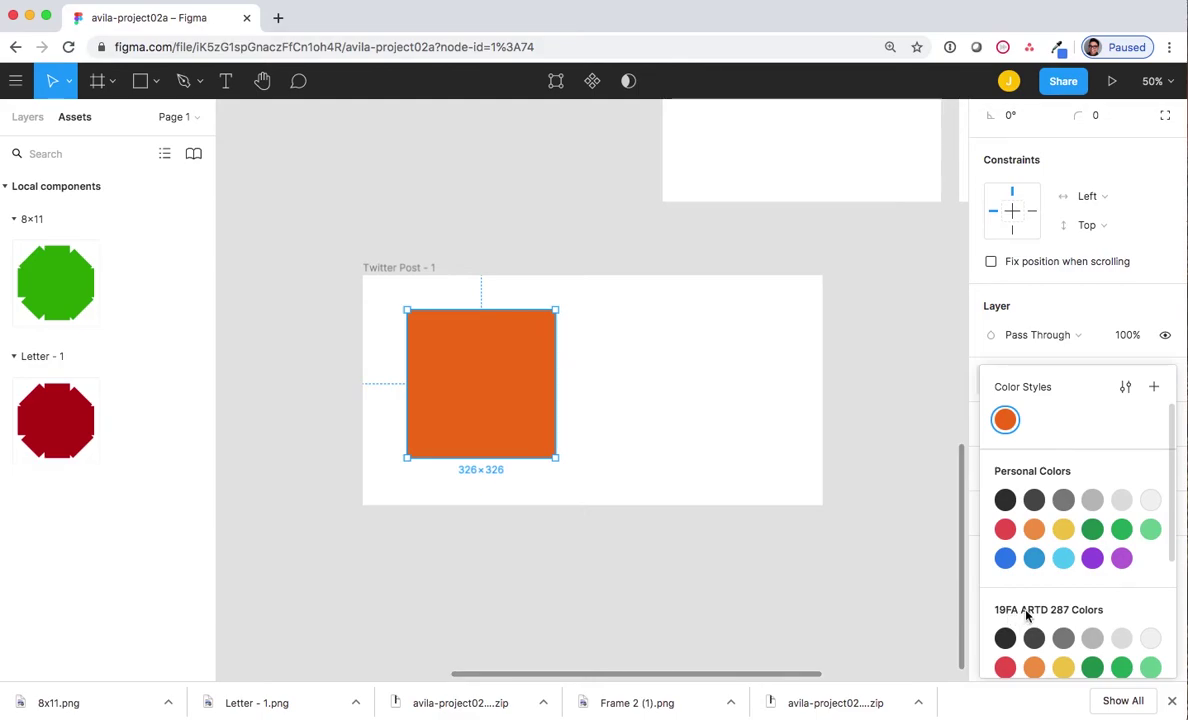
scroll(1025, 615, down, 3)
scroll(1025, 615, down, 2)
scroll(1026, 614, up, 2)
scroll(1027, 614, up, 3)
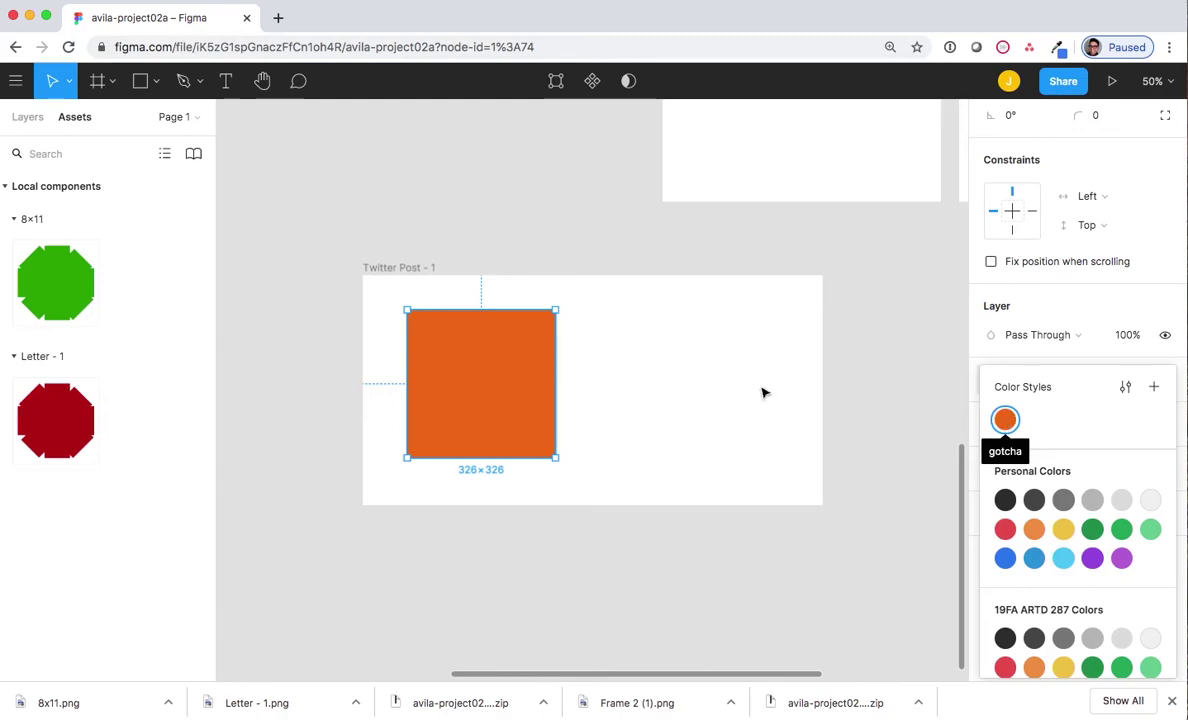
Step: Draw a tall 152×314 ellipse to the right of the orange square
click(673, 317)
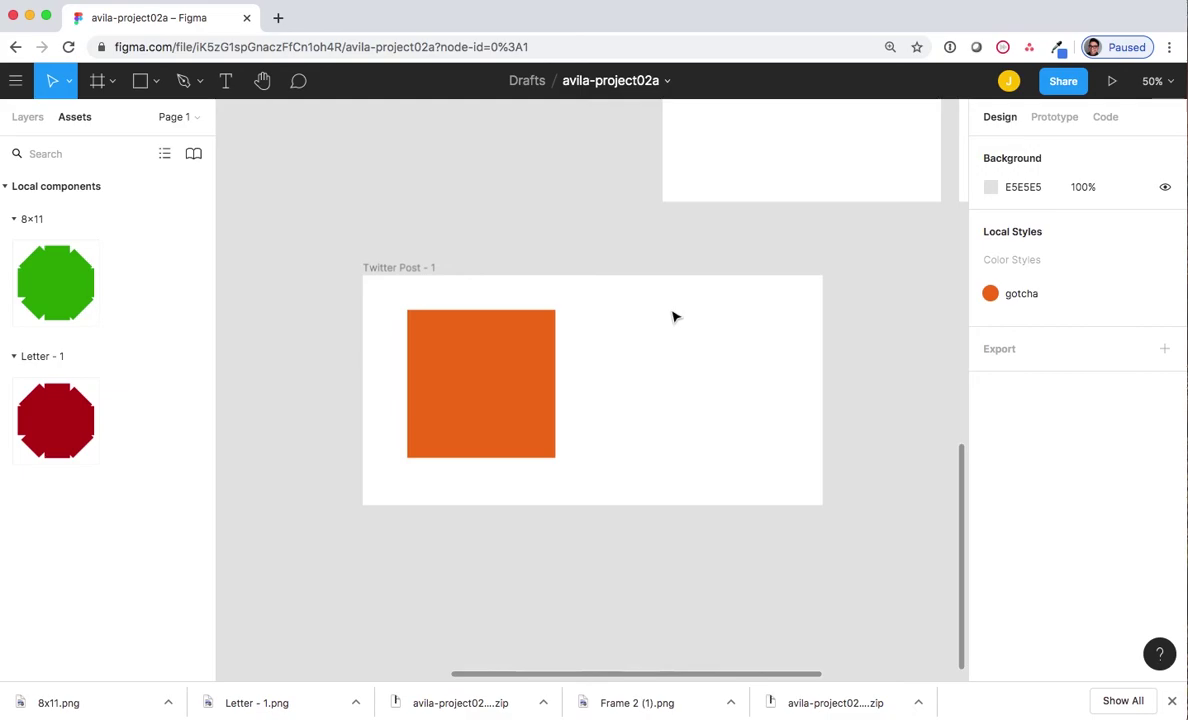
click(152, 81)
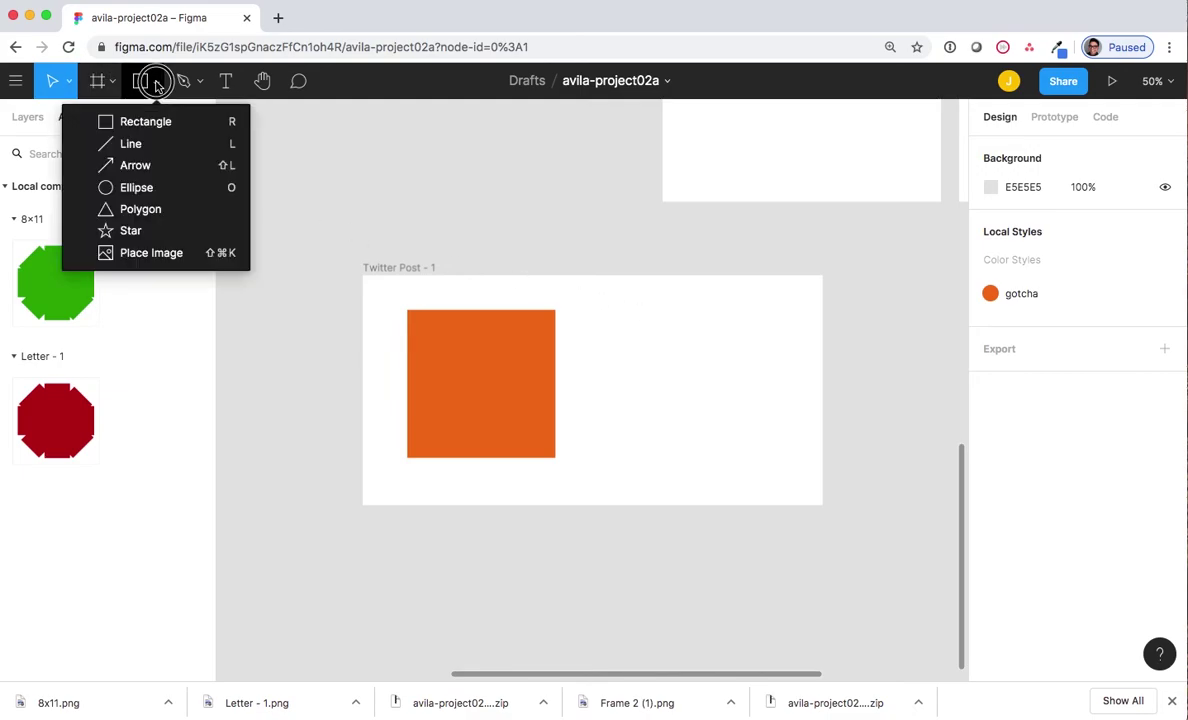
click(137, 187)
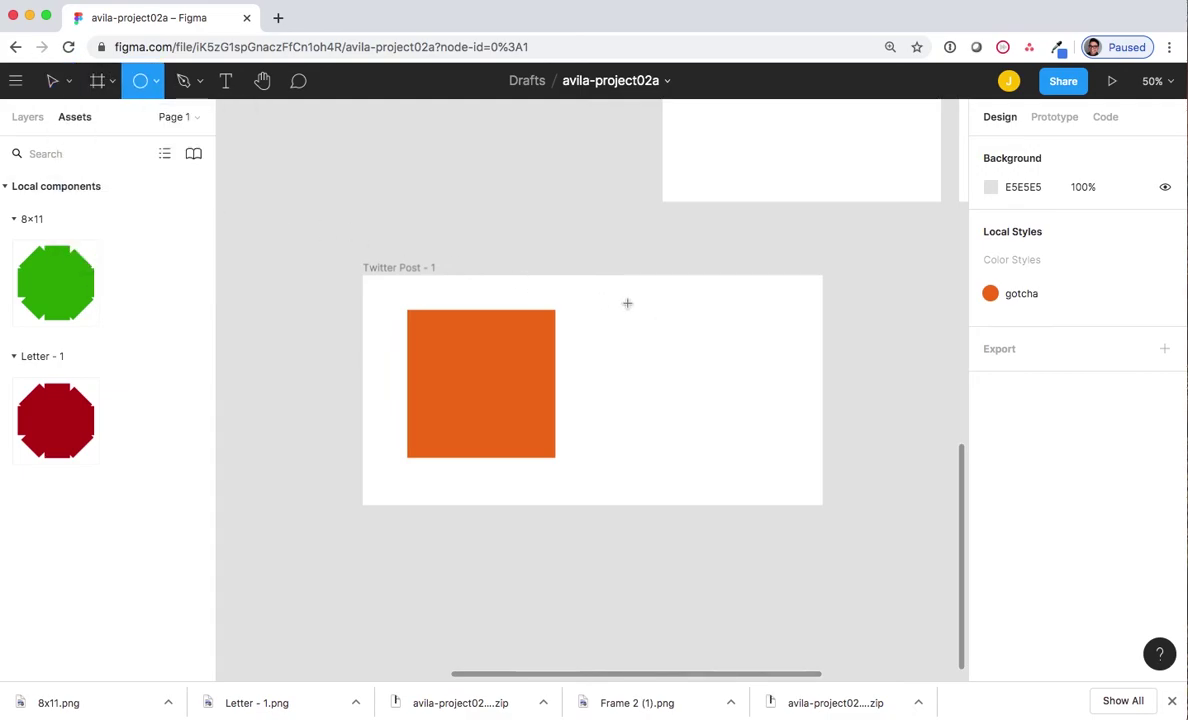
drag(612, 288, 658, 326)
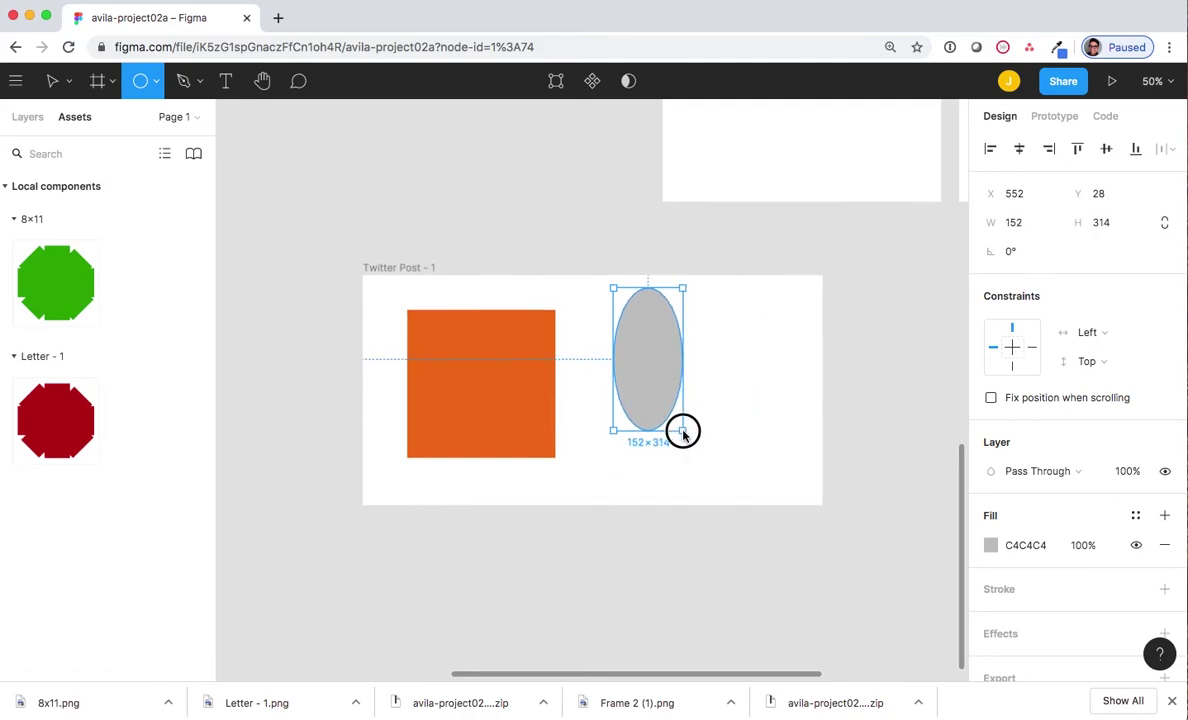
drag(708, 390, 684, 430)
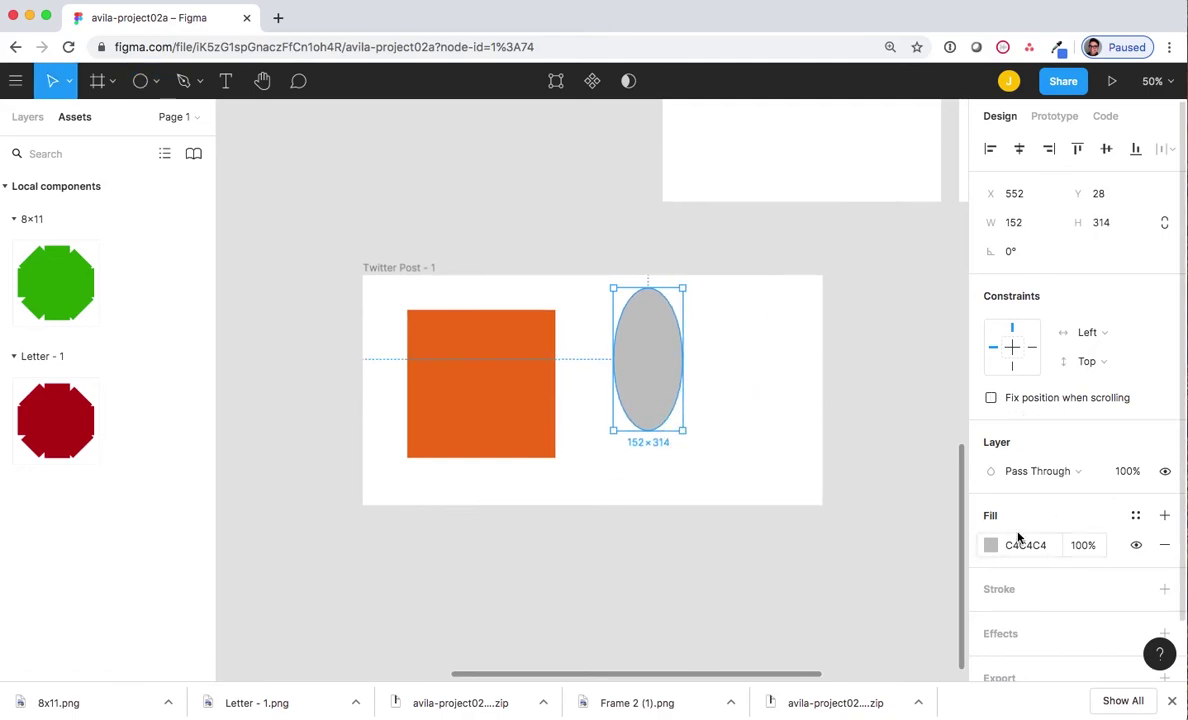
Step: Fill the ellipse with the 'gotcha' colour style
click(990, 545)
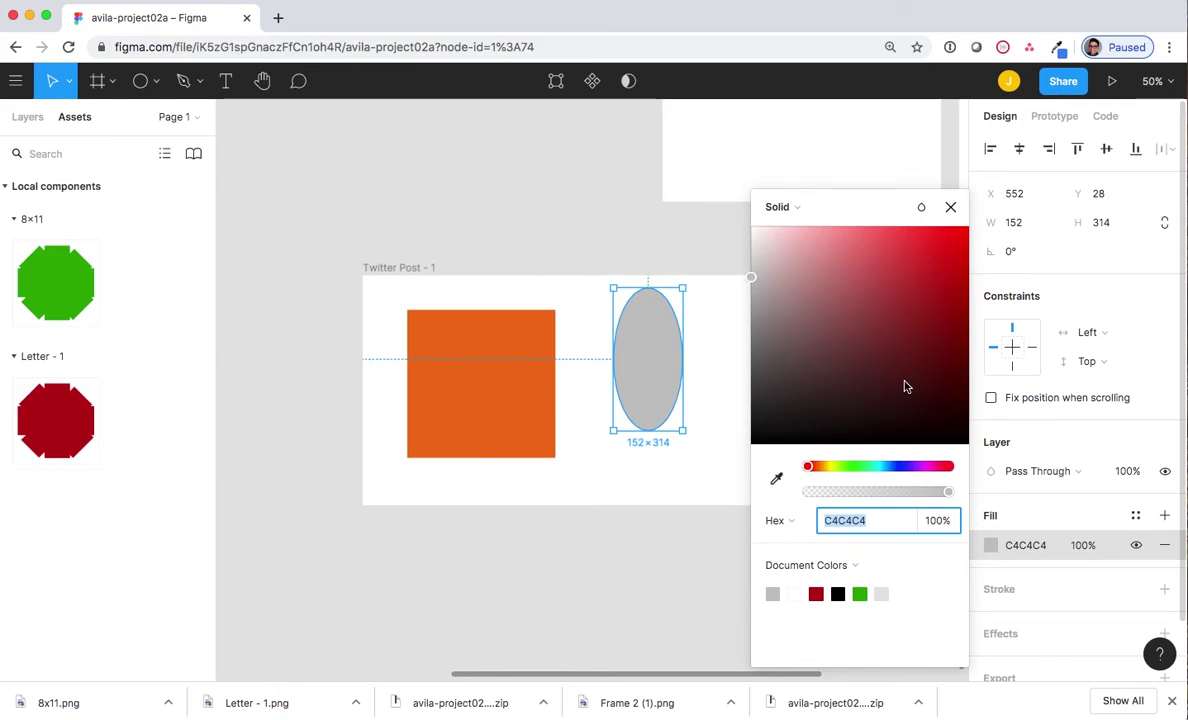
click(1136, 516)
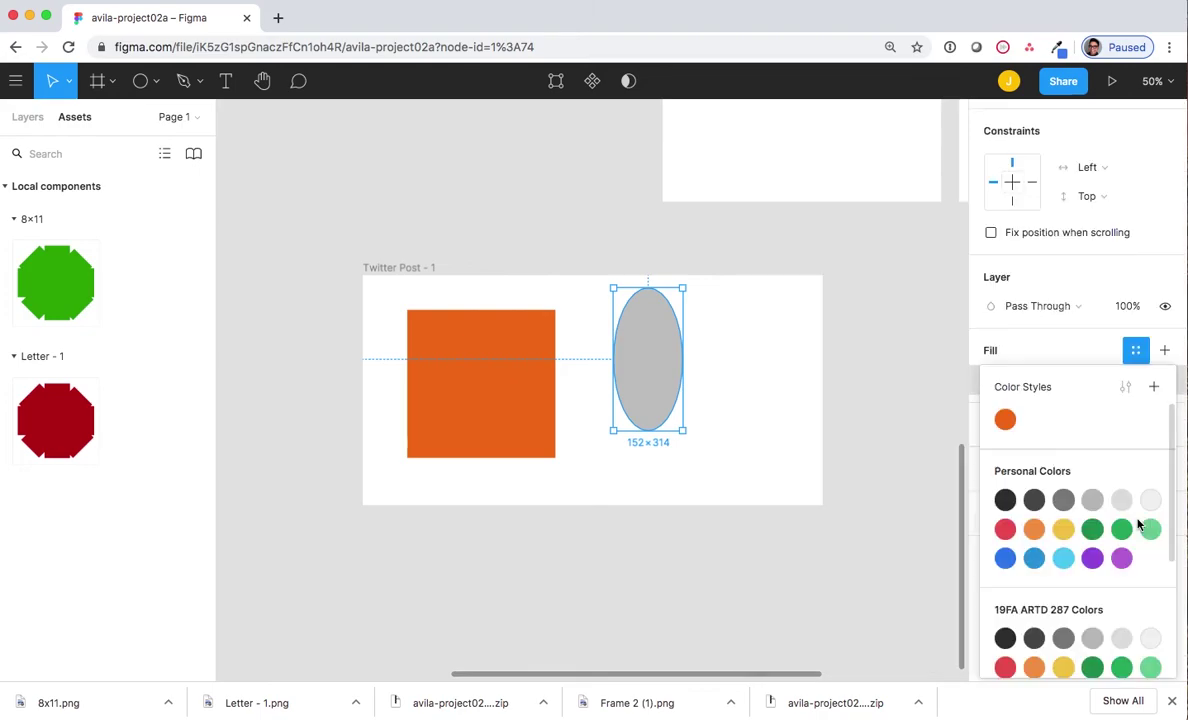
click(1005, 419)
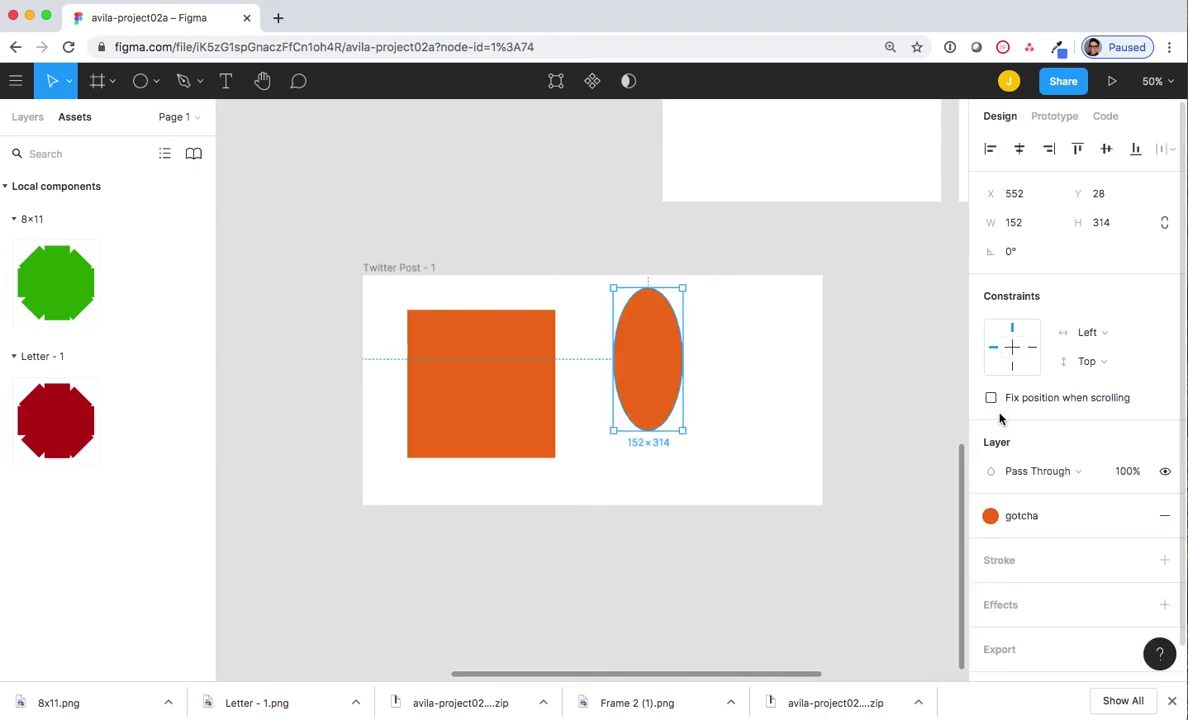
click(779, 375)
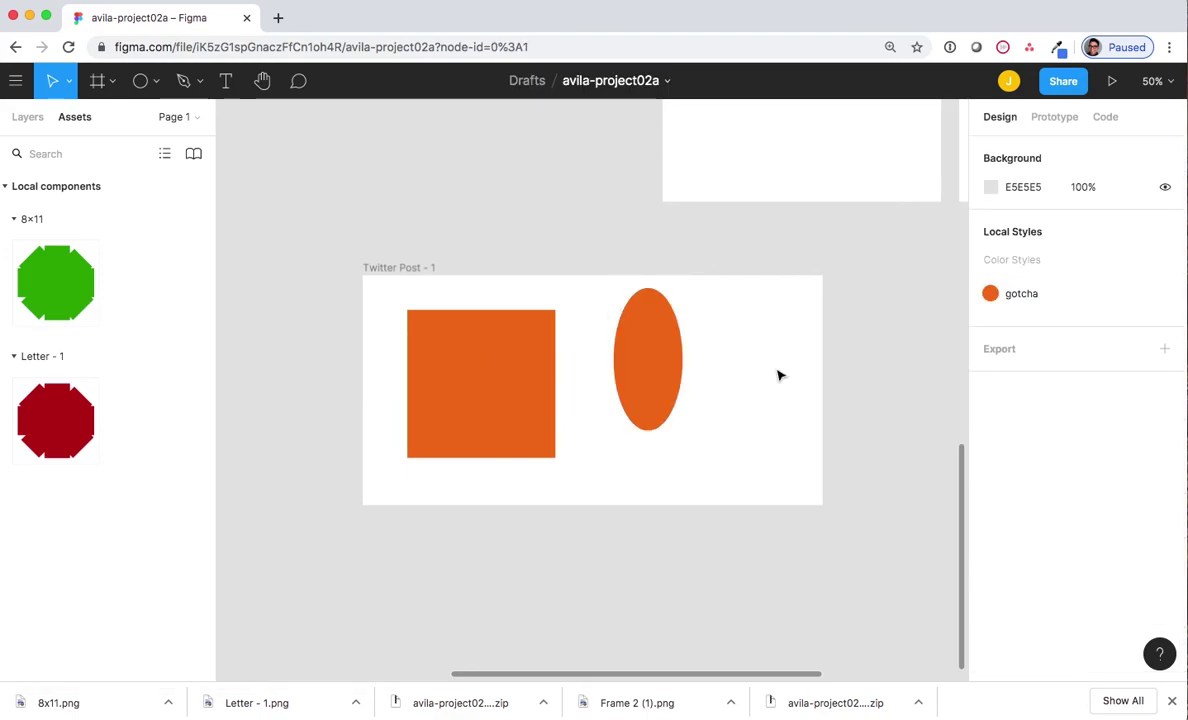
Step: Select the orange square inside the Twitter Post - 1 frame
scroll(775, 374, right, 5)
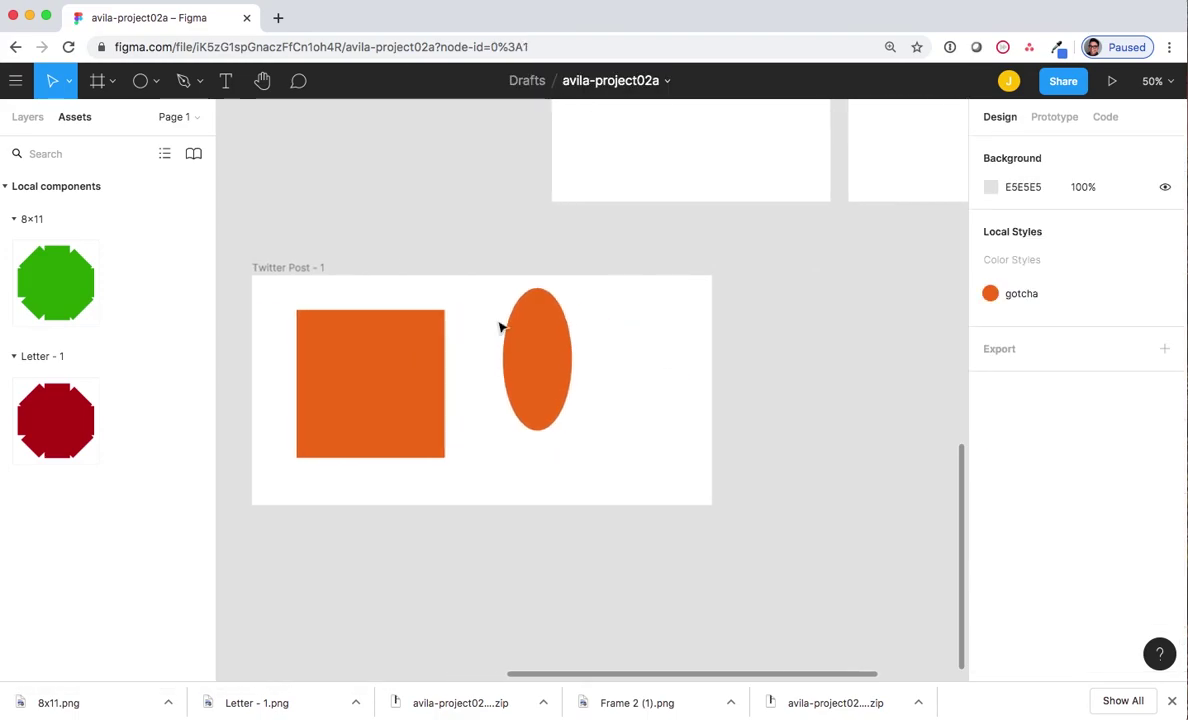
click(265, 270)
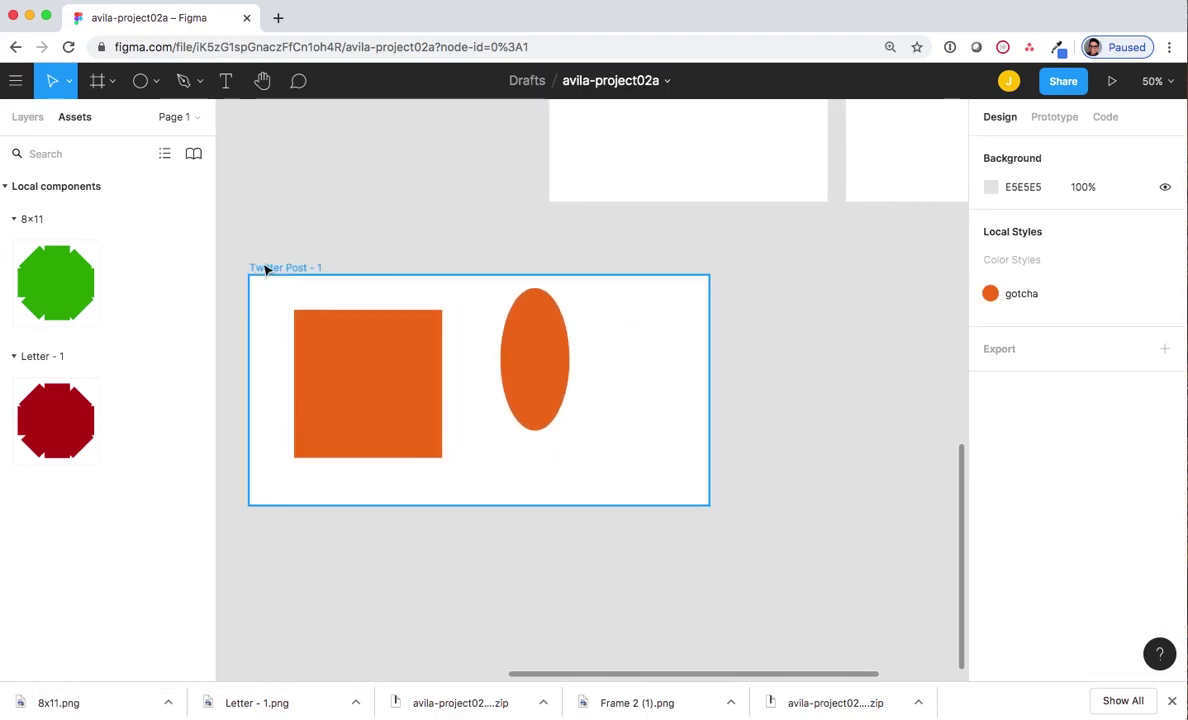
click(338, 345)
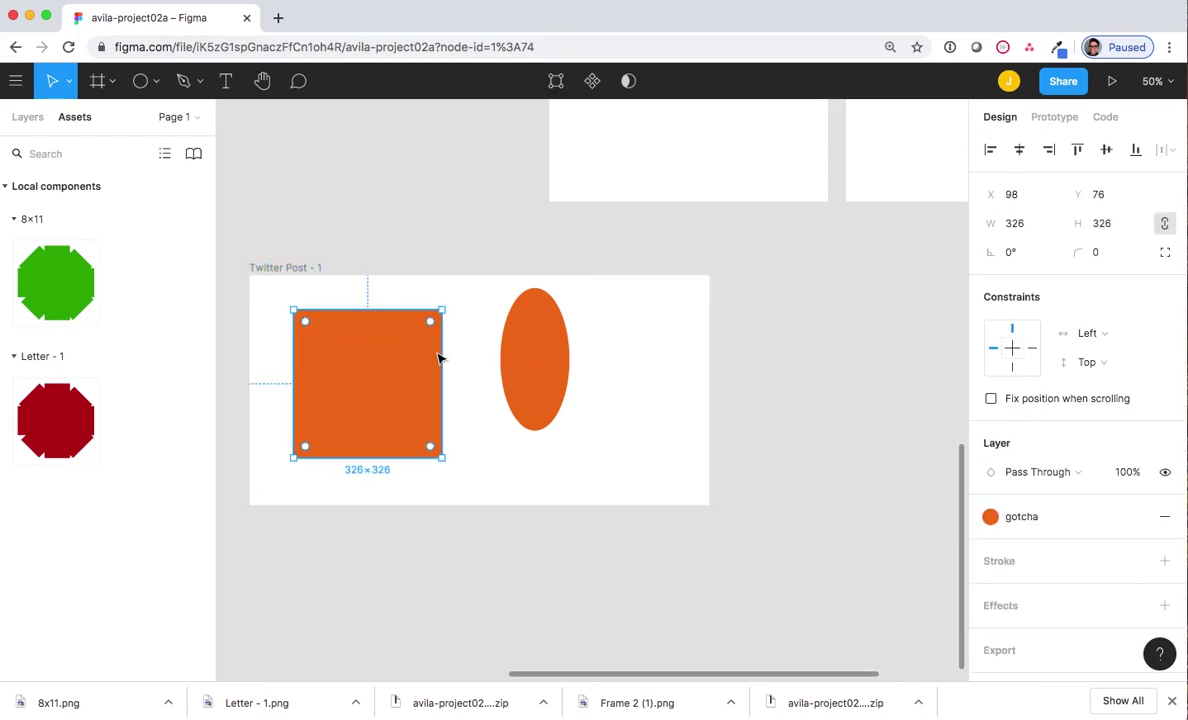
Step: Add a 1x PNG export setting and export the square as Rectangle 12.png
scroll(1030, 614, down, 1)
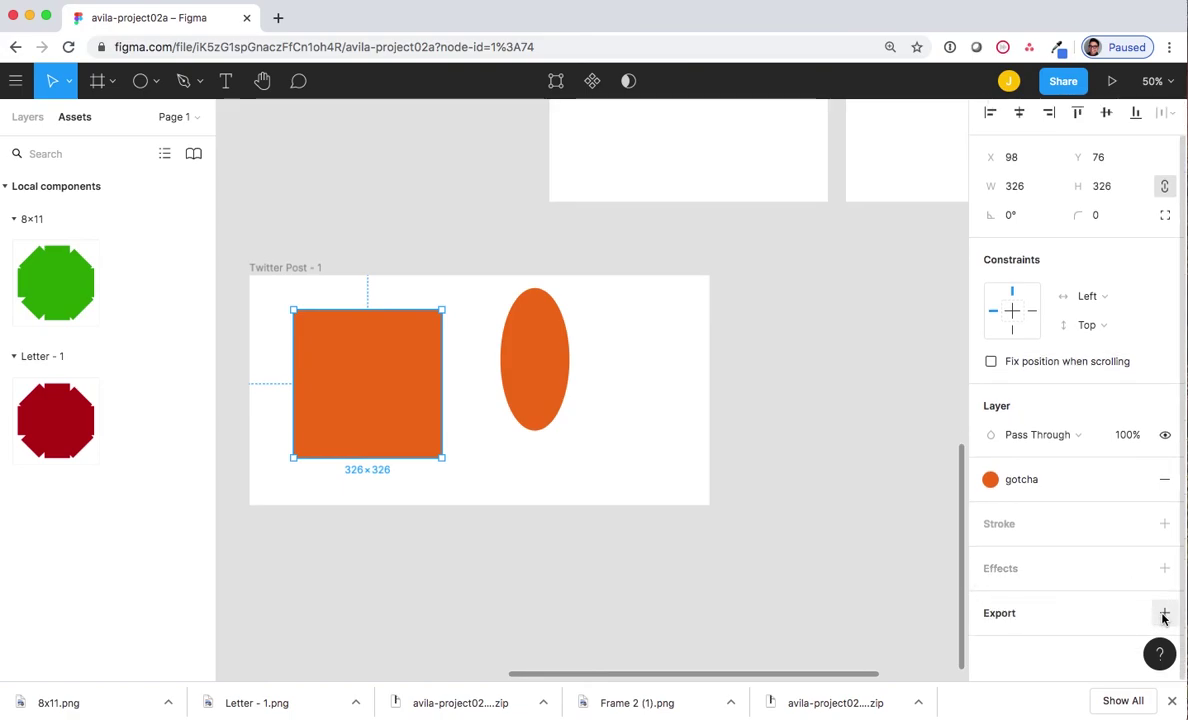
click(1163, 621)
scroll(1036, 613, down, 3)
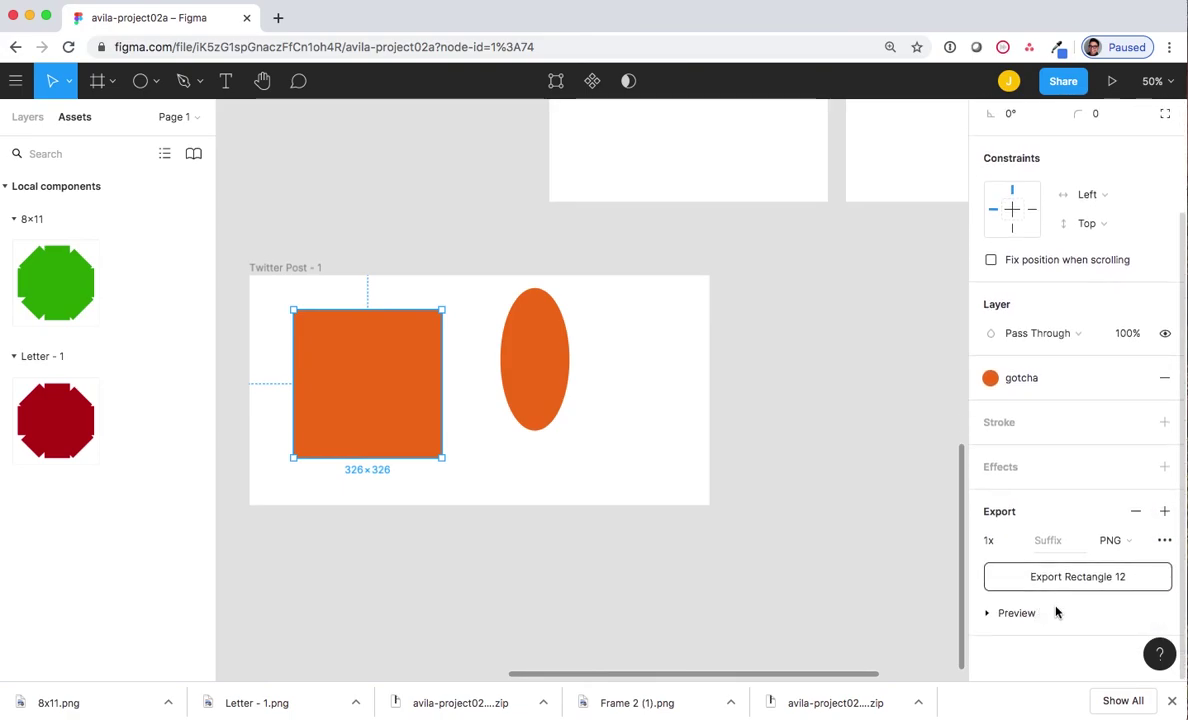
click(1127, 541)
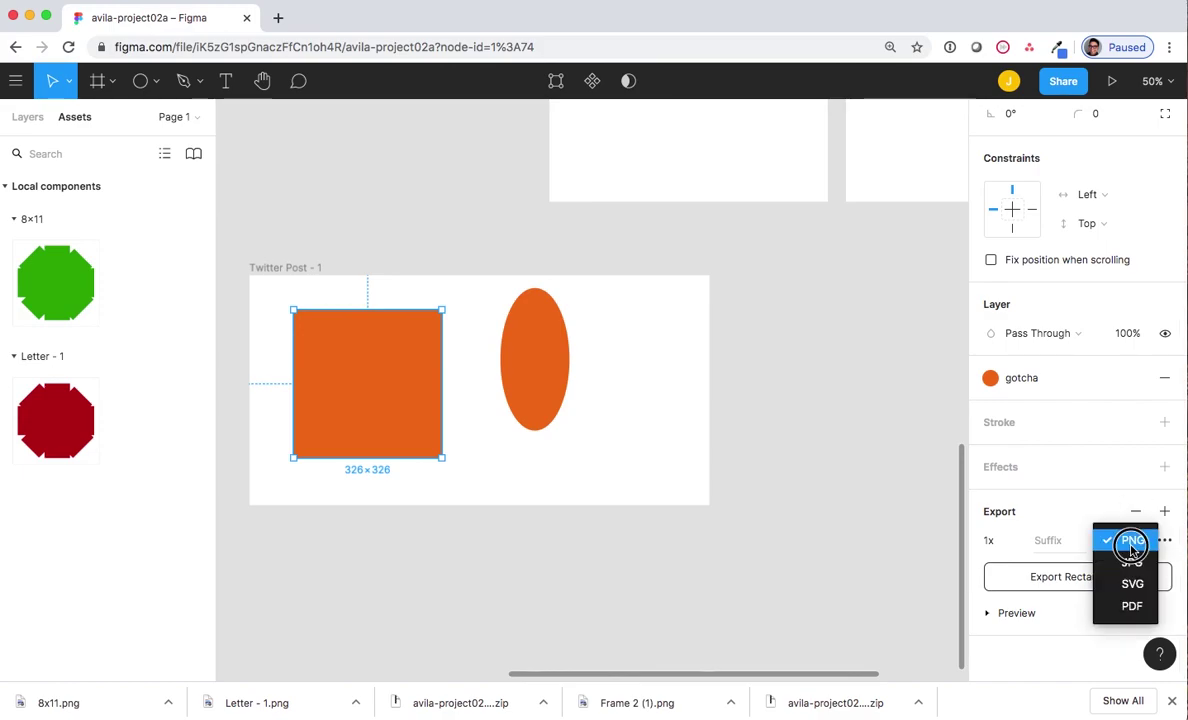
click(1131, 546)
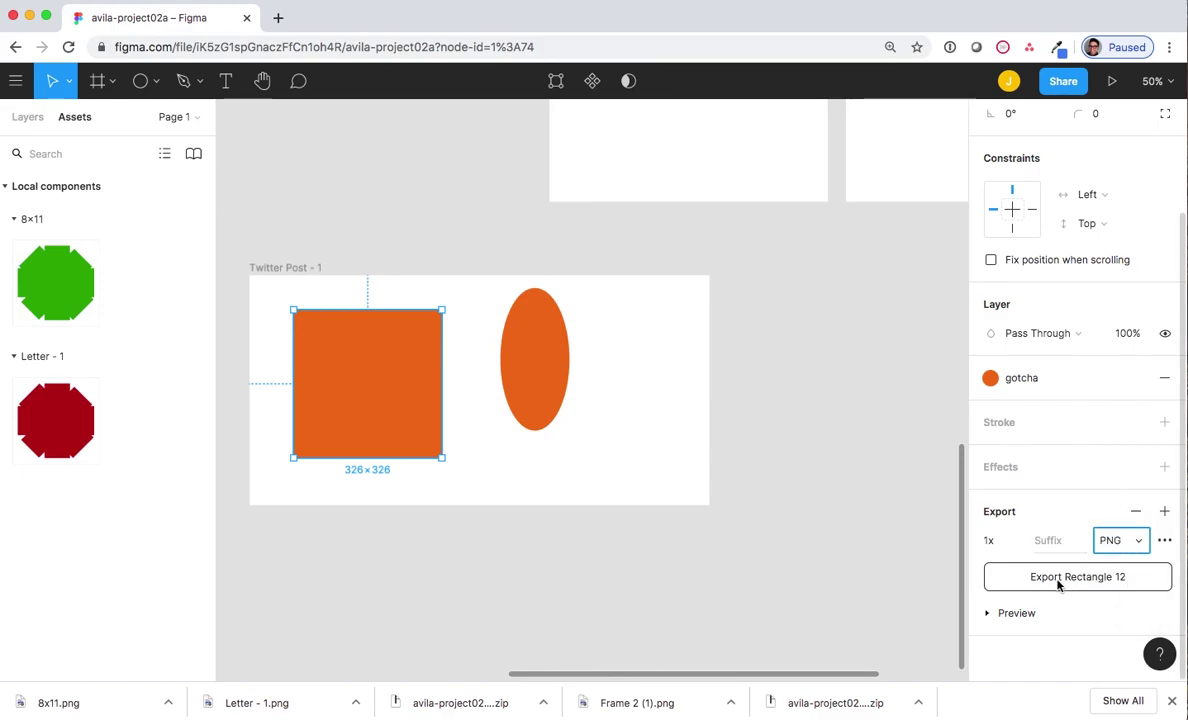
click(1057, 582)
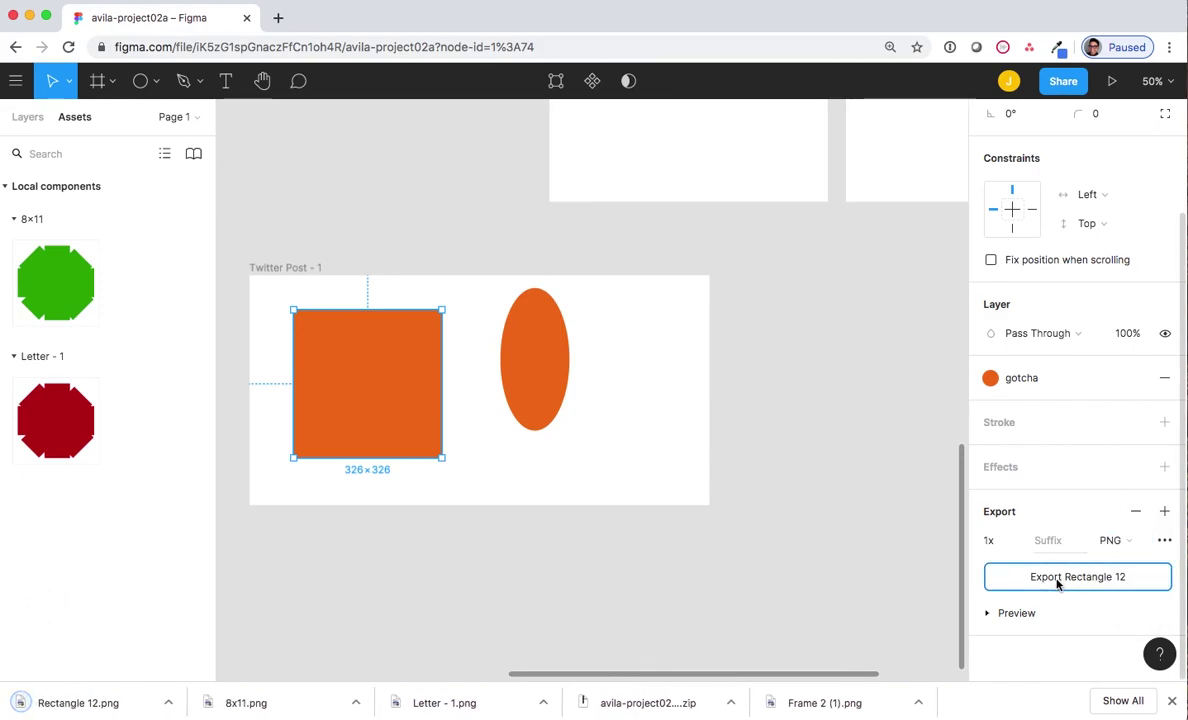